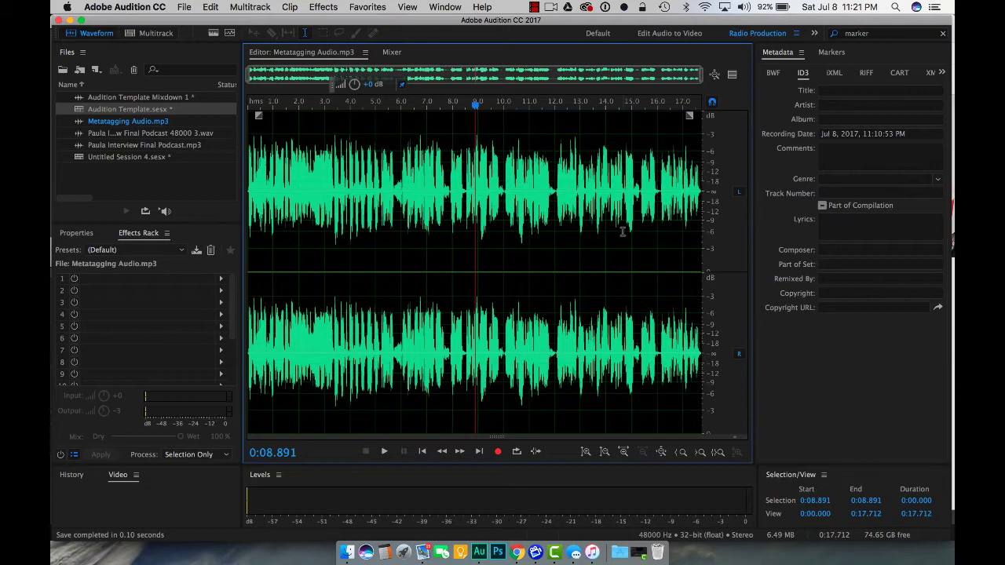
Step: Save Metatagging Audio.mp3 as MP3 with markers and metadata, overwriting the desktop copy
left_click(181, 7)
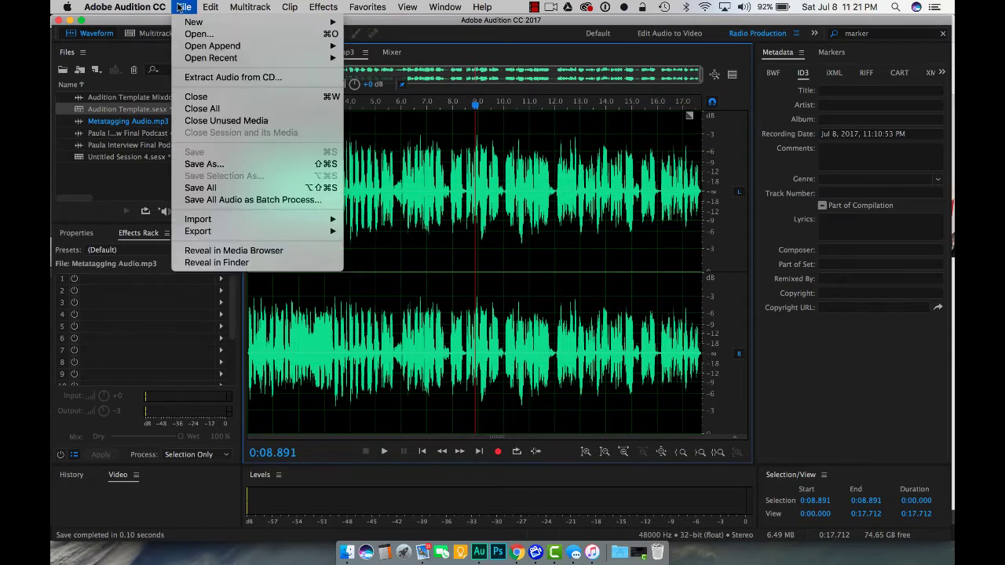
left_click(199, 166)
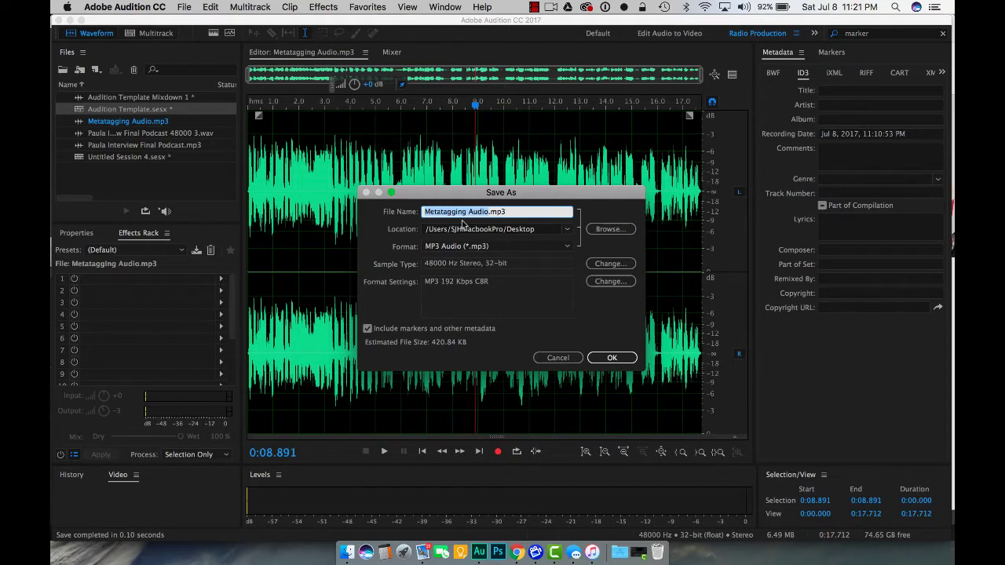
left_click(620, 360)
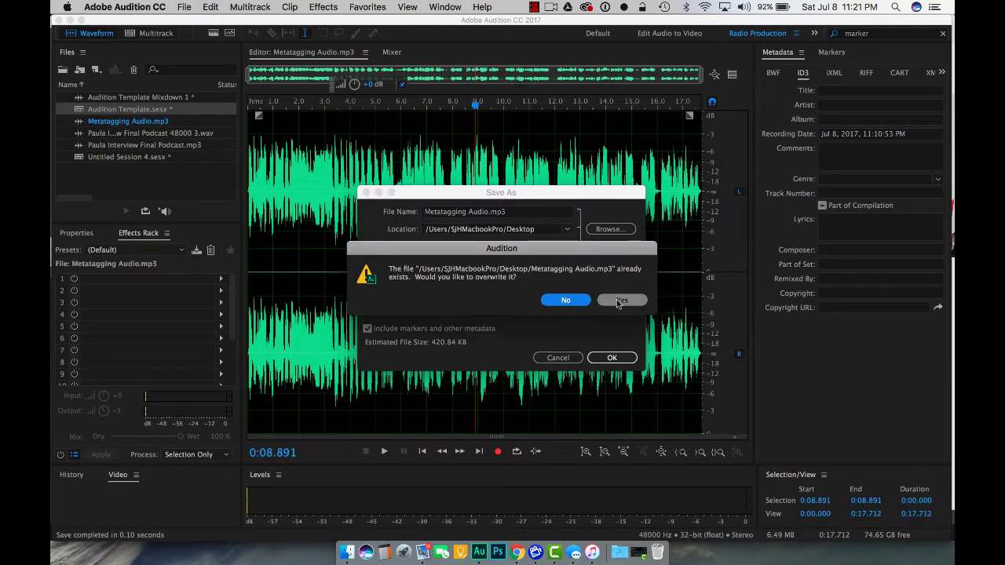
left_click(619, 300)
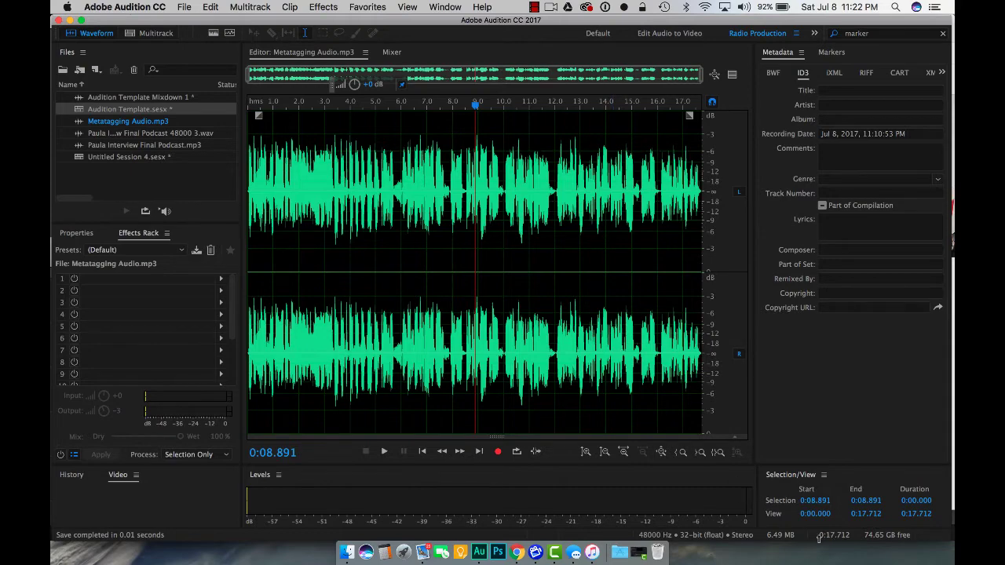
Step: Play Metatagging Audio.mp3 from the desktop in iTunes, pause at 0:03, and hide iTunes
mouse_move(941, 560)
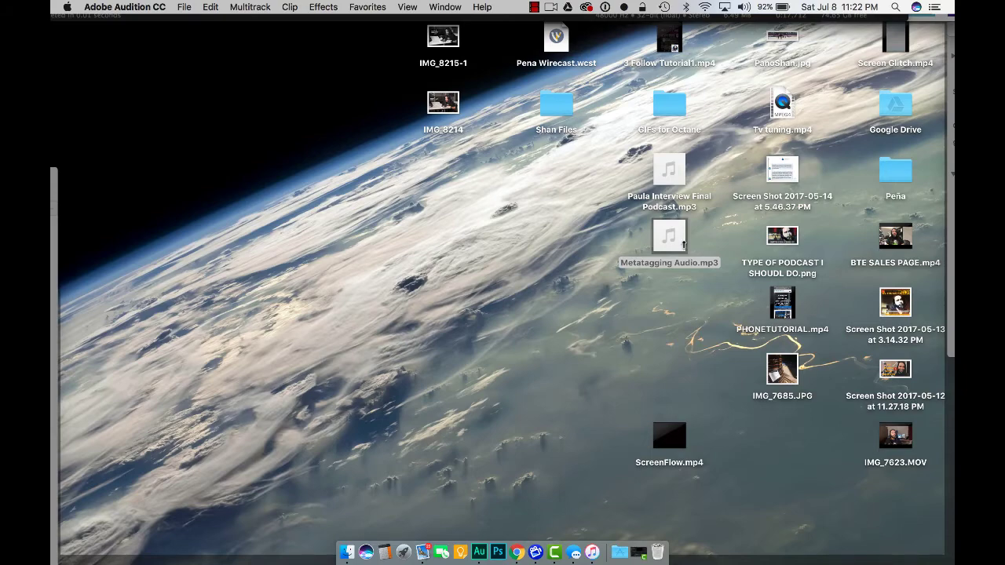
double_click(682, 244)
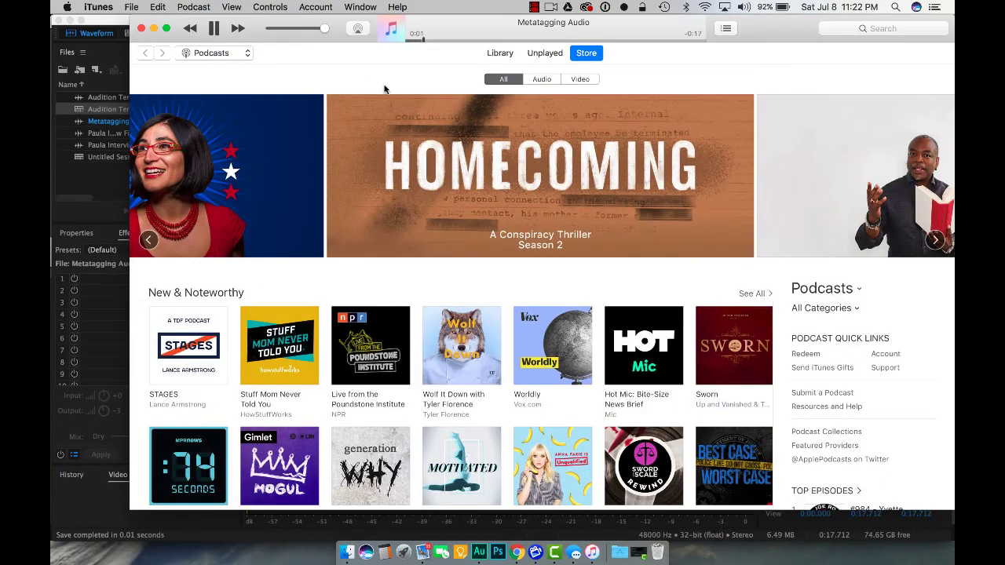
left_click(213, 29)
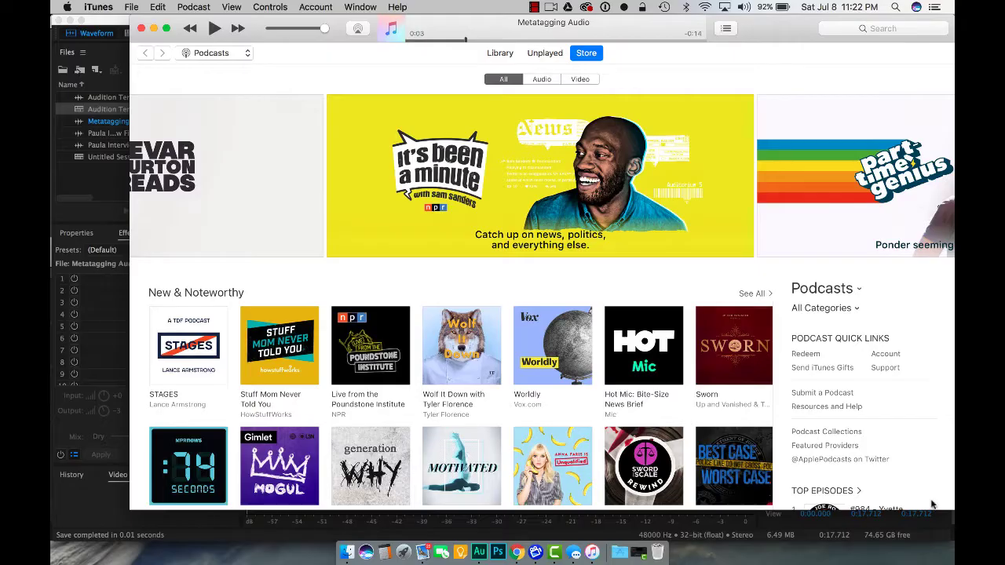
key("super+w")
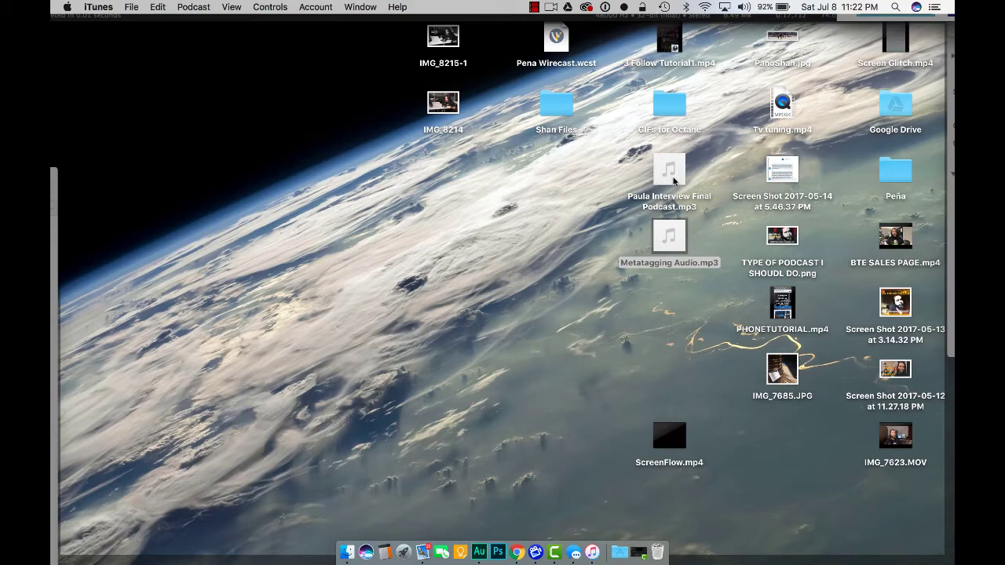
Step: Play Paula Interview Final Podcast.mp3 in iTunes to see its title and artist, then return to Audition
left_click(673, 181)
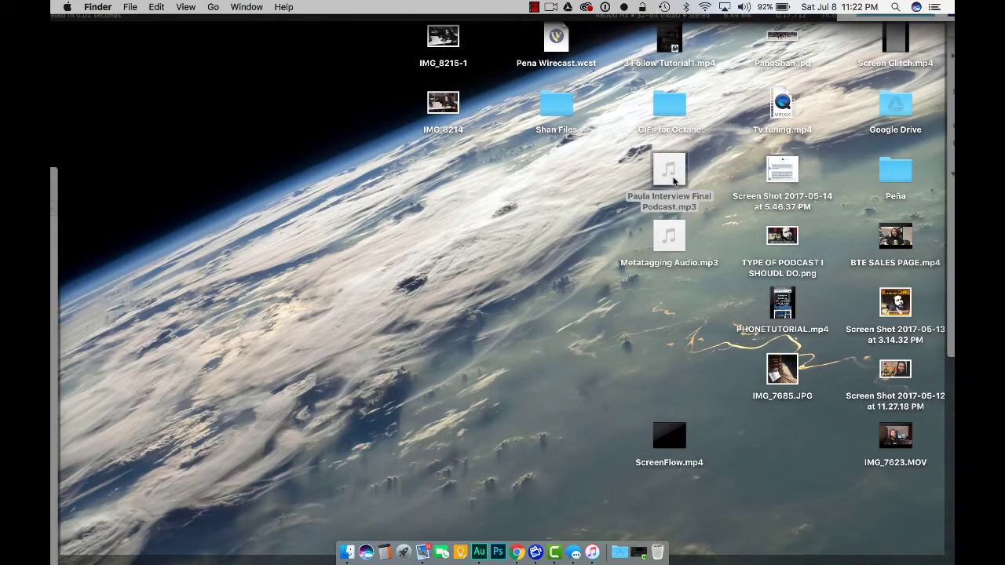
key("F11")
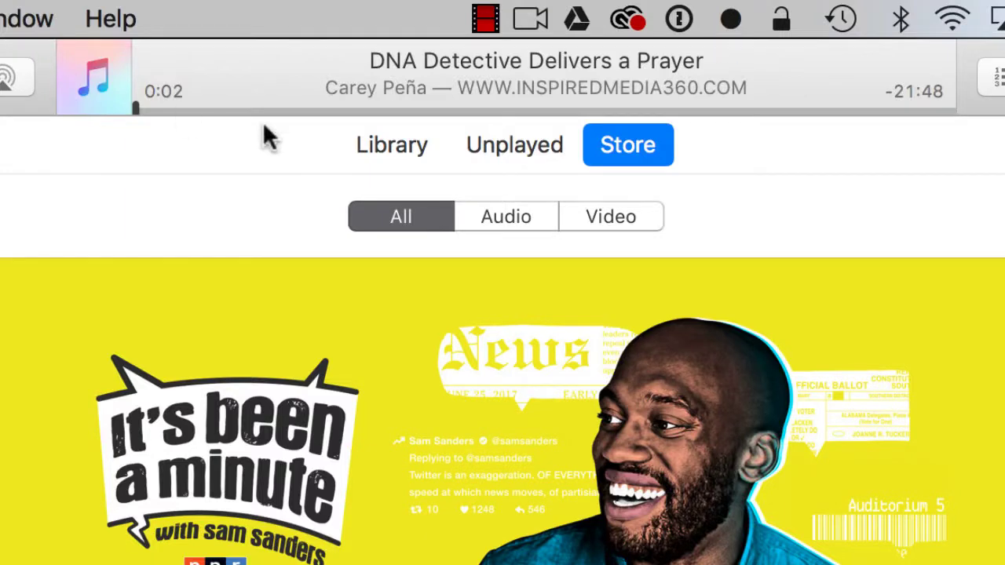
mouse_move(455, 71)
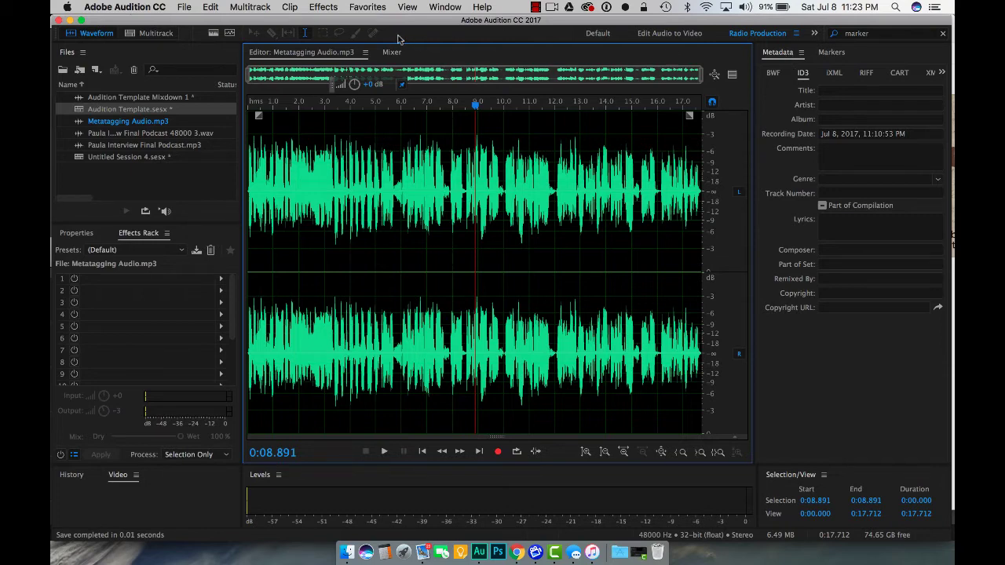
Step: Close and reopen the Metadata panel from the Window menu
left_click(444, 7)
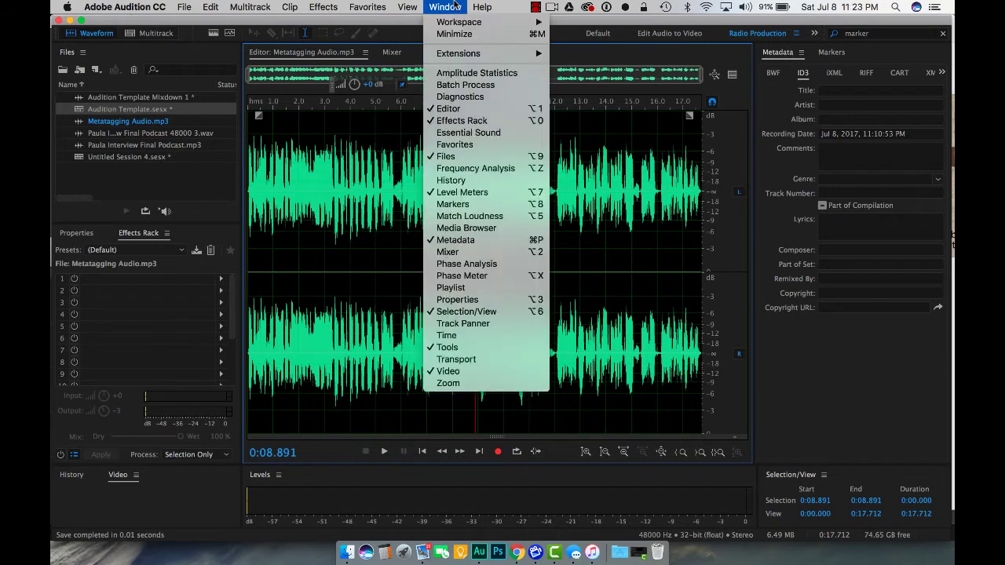
left_click(457, 240)
left_click(453, 8)
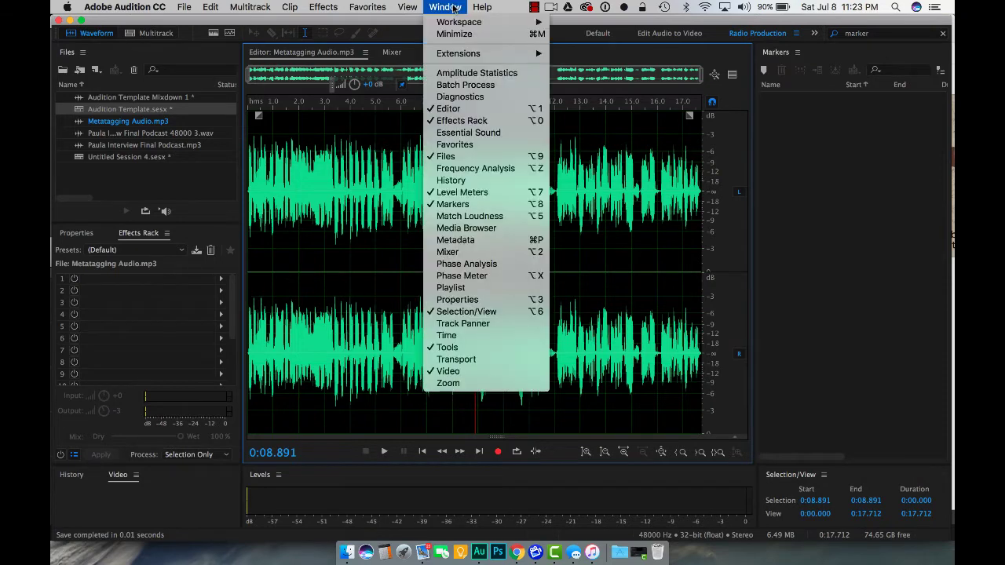
left_click(458, 241)
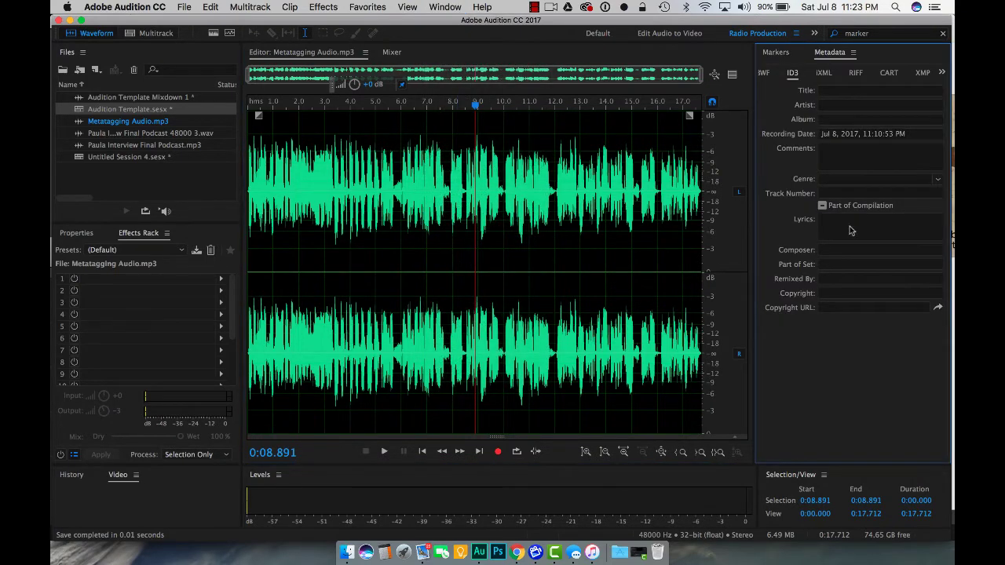
Step: Browse the BWF, ID3, iXML, RIFF, CART and XMP metadata tabs, ending on ID3
left_click(769, 75)
left_click(805, 76)
left_click(830, 77)
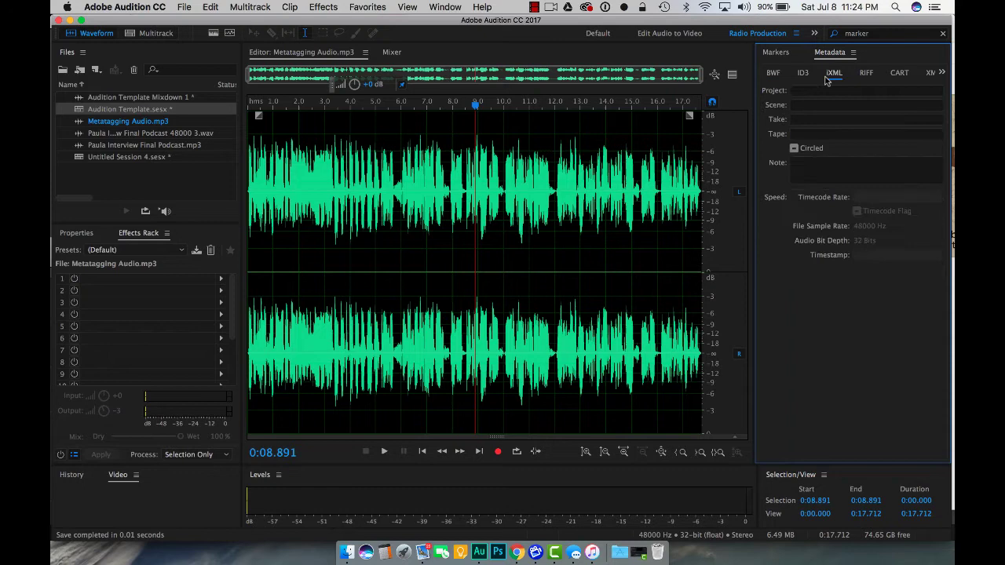
left_click(865, 79)
left_click(899, 77)
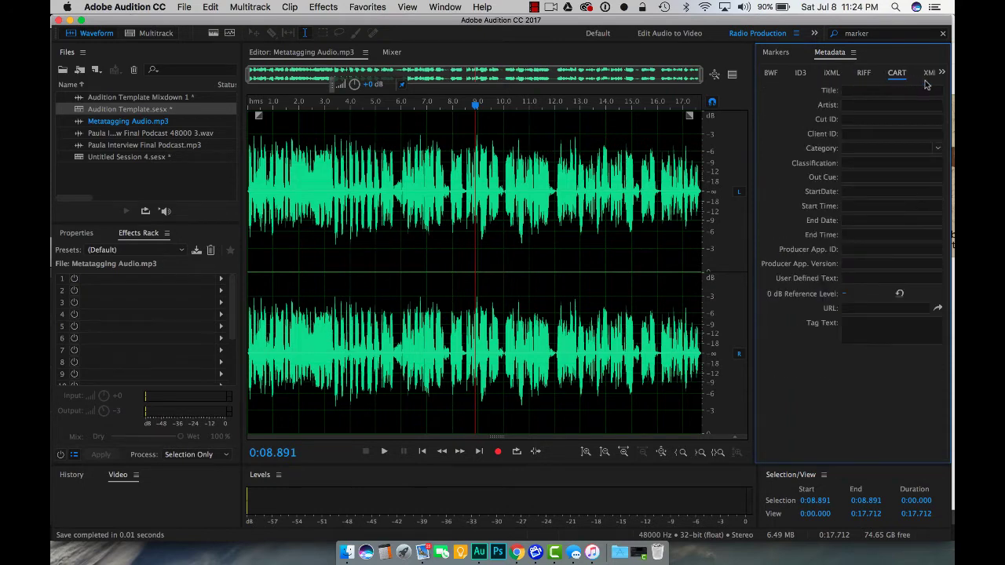
left_click(929, 77)
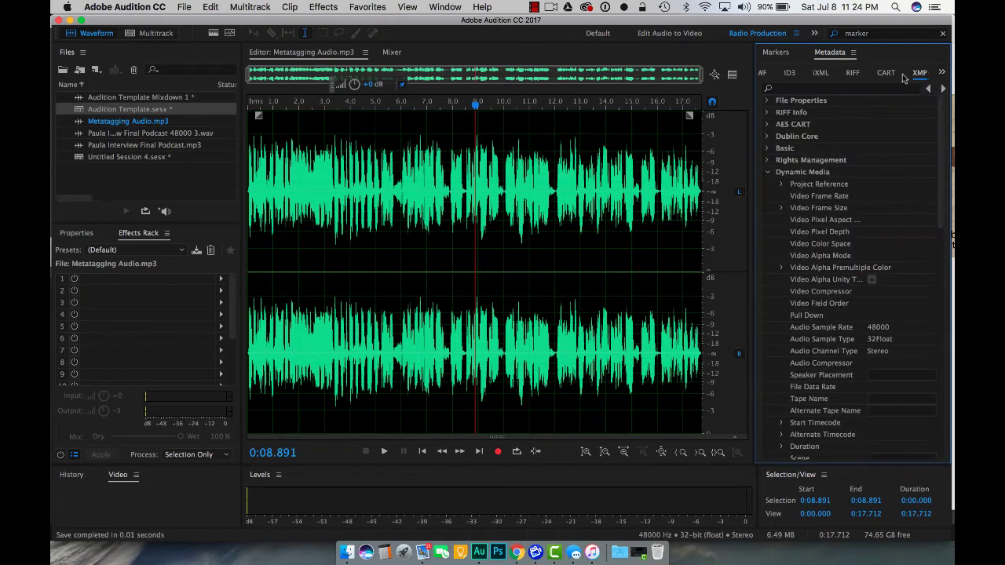
left_click(793, 75)
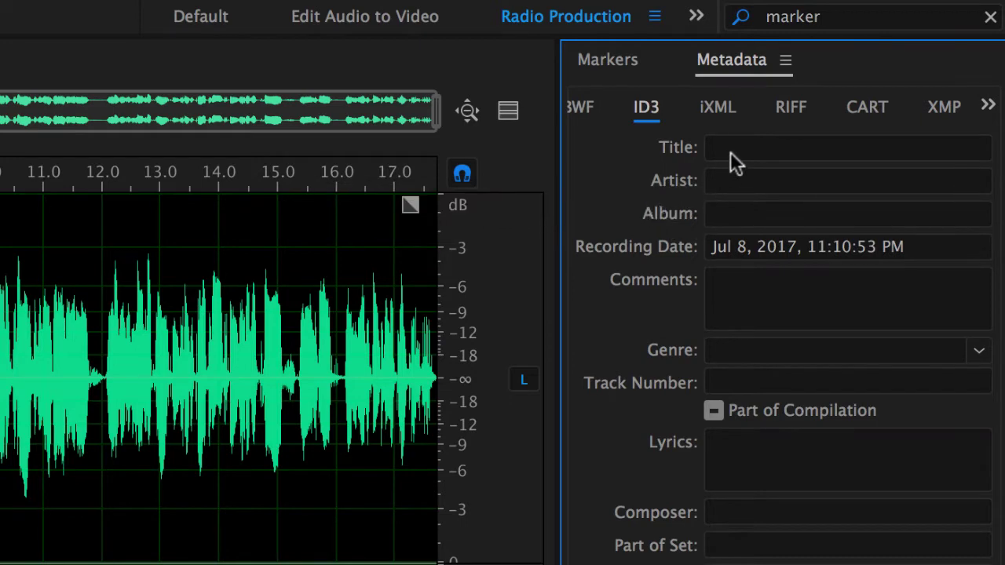
Step: Enter the ID3 title 'Shan Man's Metadata Audio Example', correcting typos along the way
left_click(724, 147)
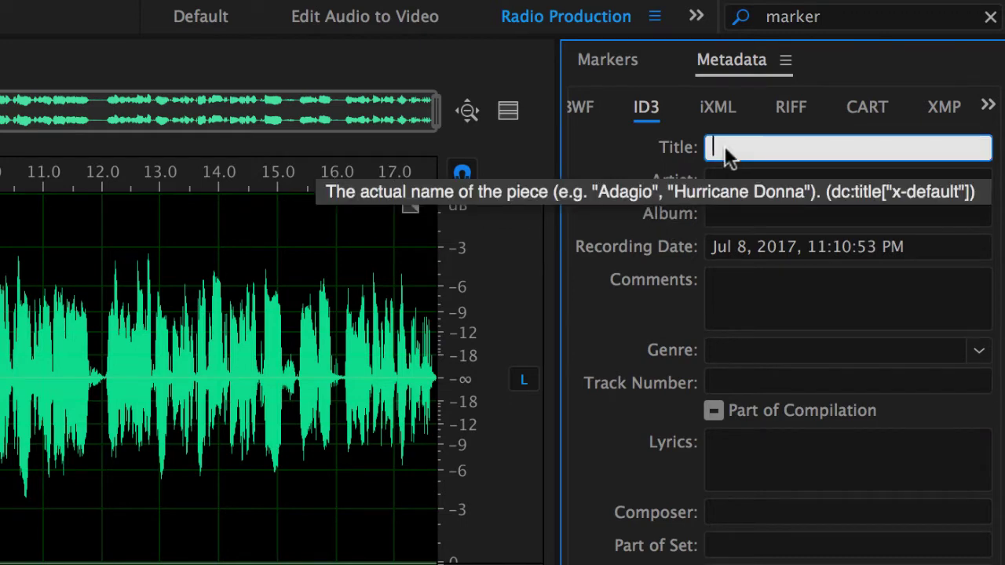
type("M")
key("BackSpace")
type("Shan Man's ")
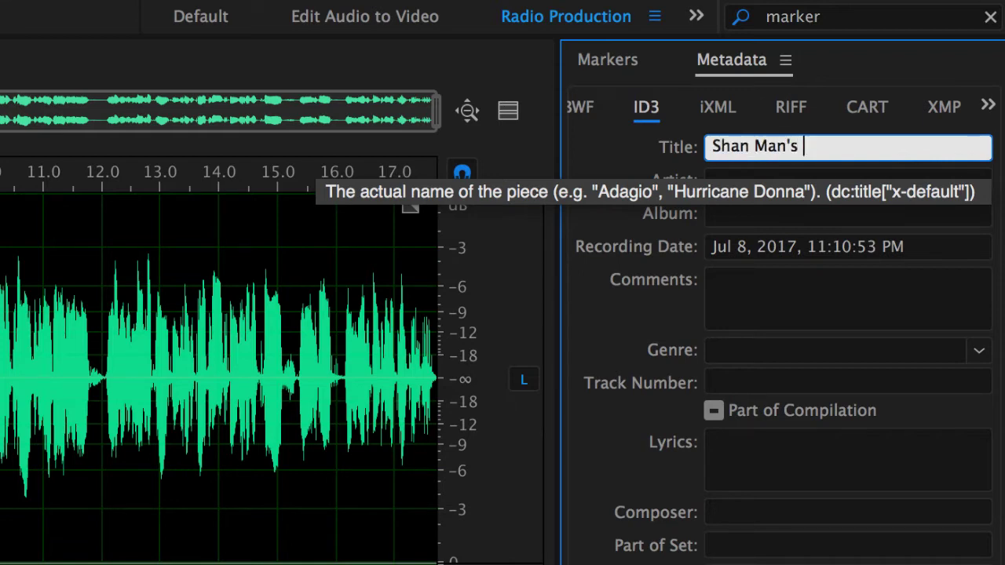
type("Metad")
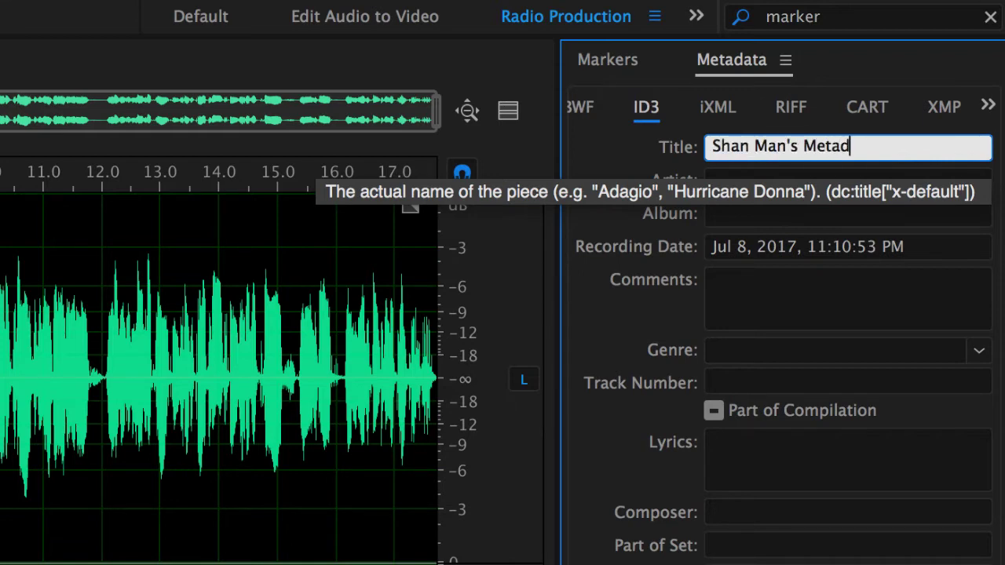
type("ata Audio Ex")
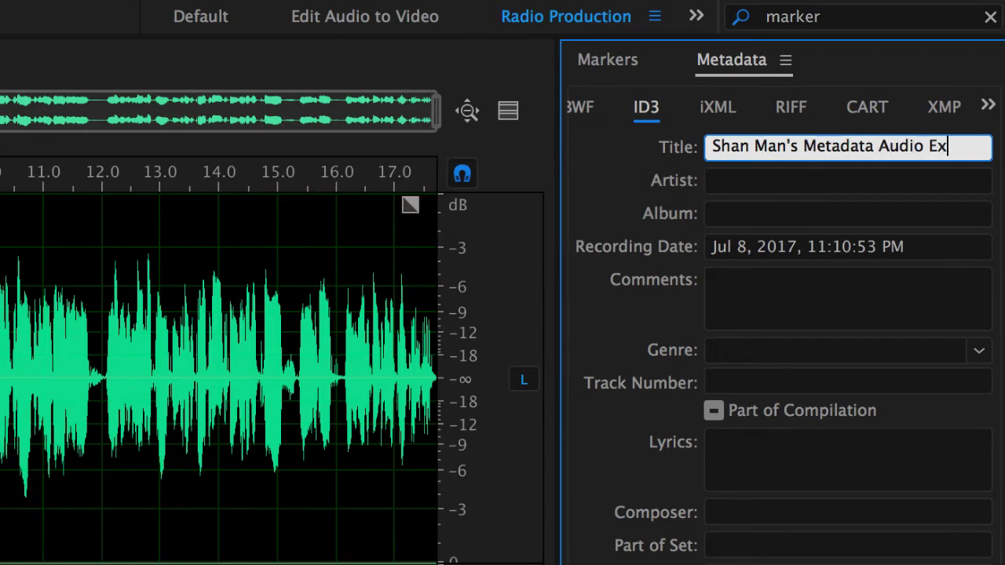
type("ample")
Step: Fill in the artist's name and the 'Audio Tips From …' album title
key("Tab")
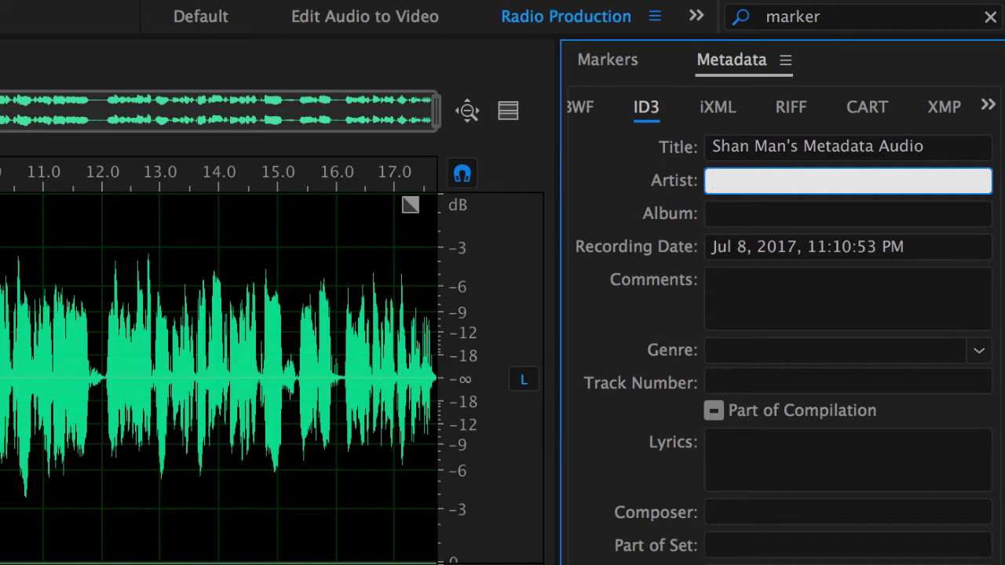
type("Shannon Hen")
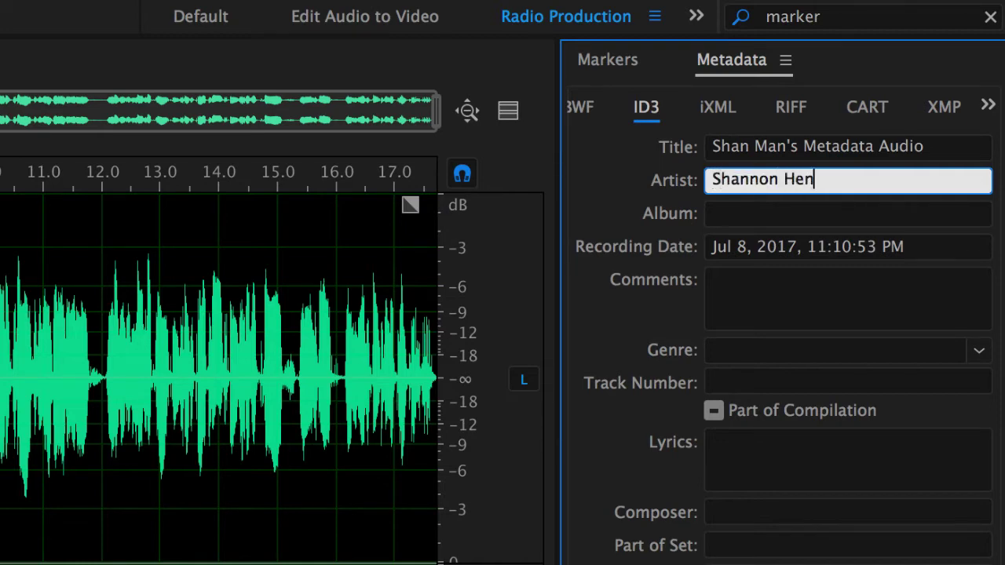
key("BackSpace")
type("rnandez")
left_click(712, 213)
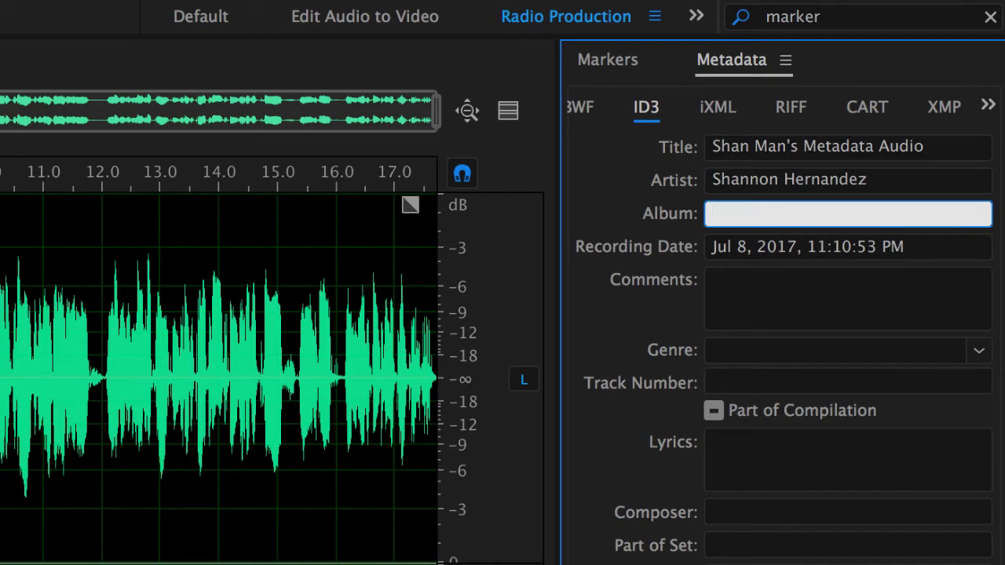
type("Audio Tips From Shannon")
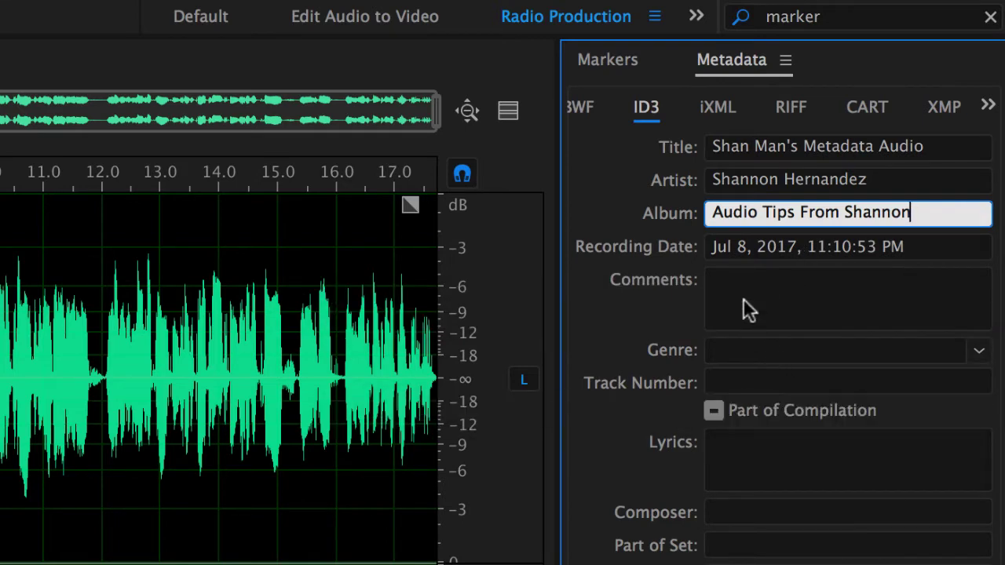
left_click(740, 298)
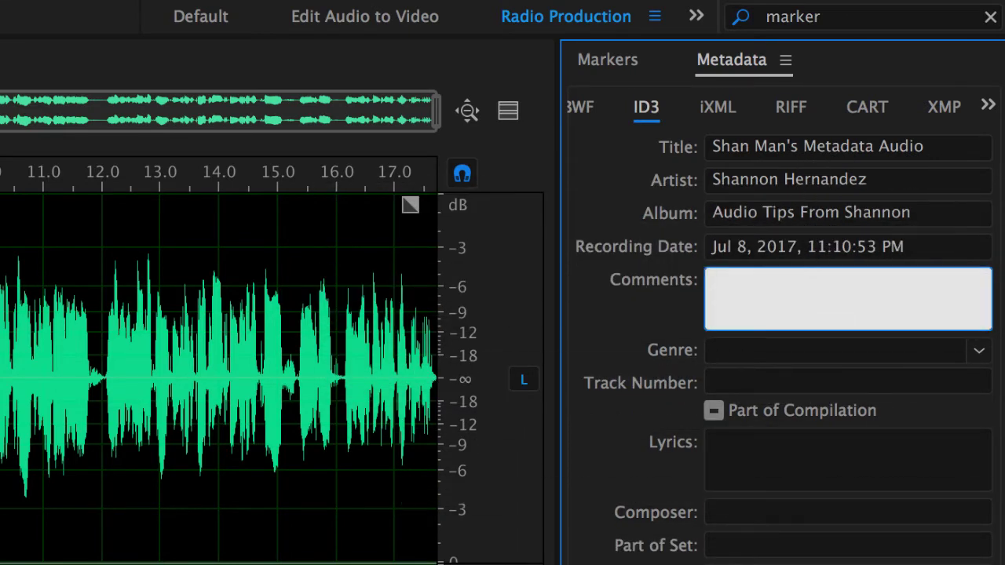
Step: Leave comments empty, overwrite Metatagging Audio.mp3 with metadata included, and show the desktop
key("Escape")
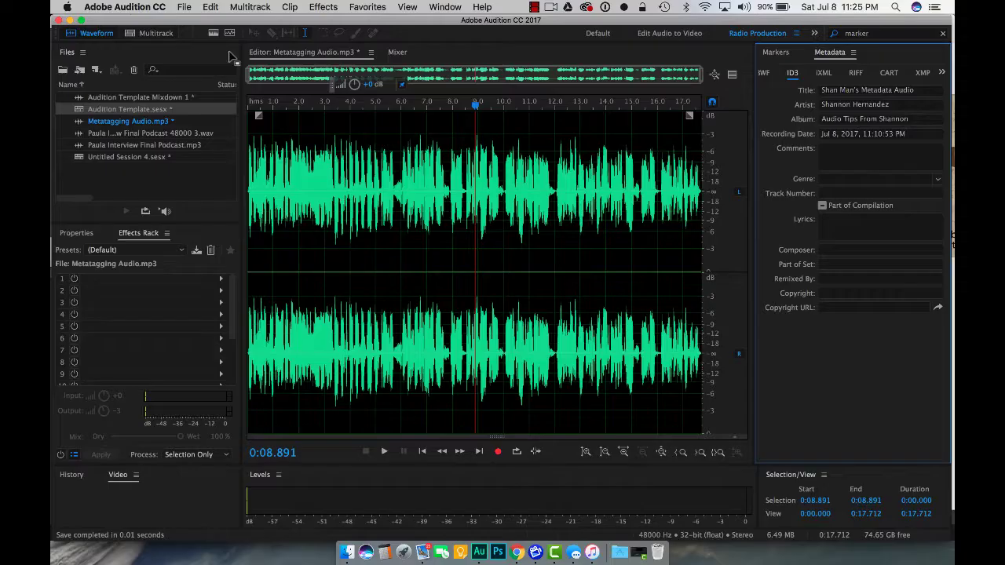
left_click(185, 7)
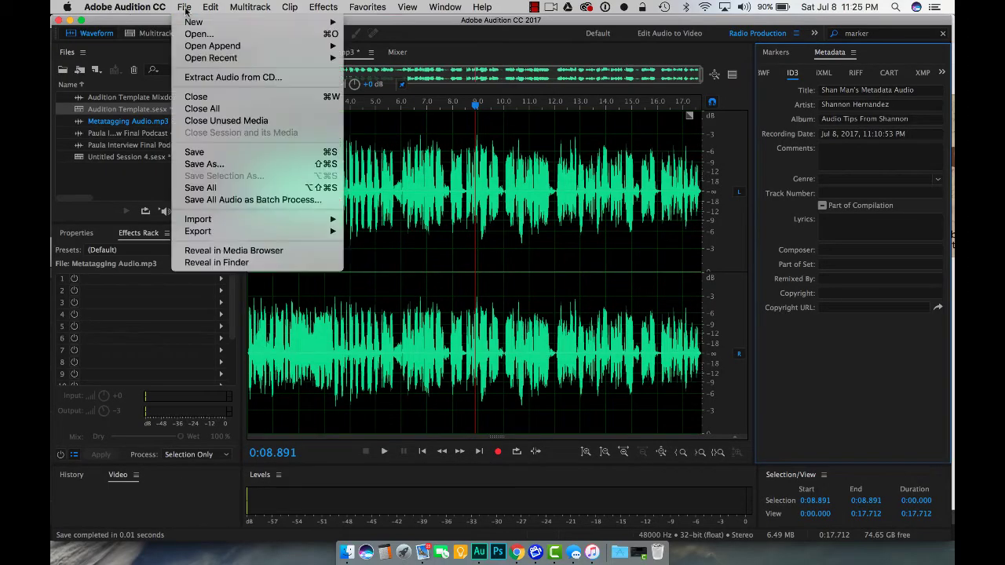
left_click(213, 166)
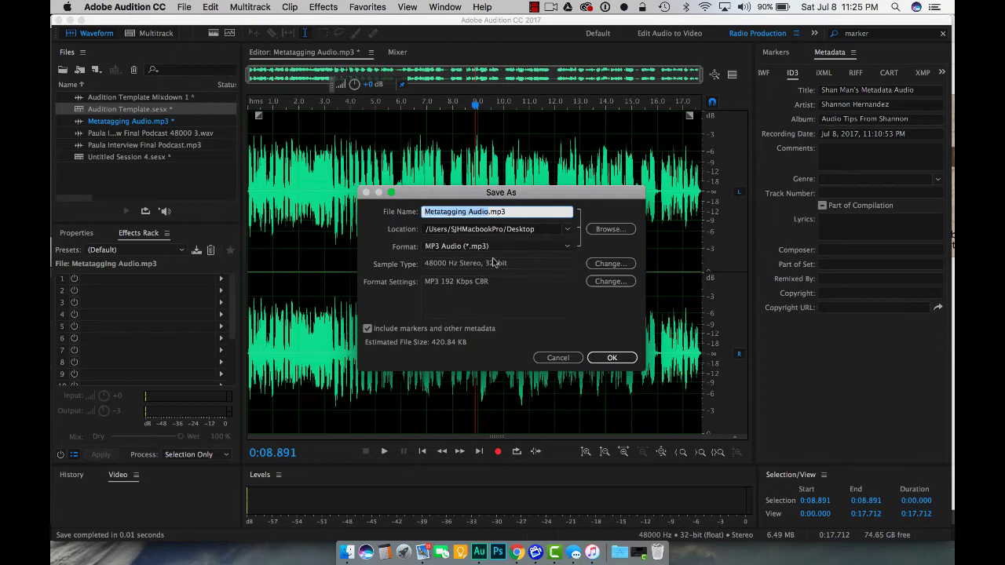
left_click(614, 357)
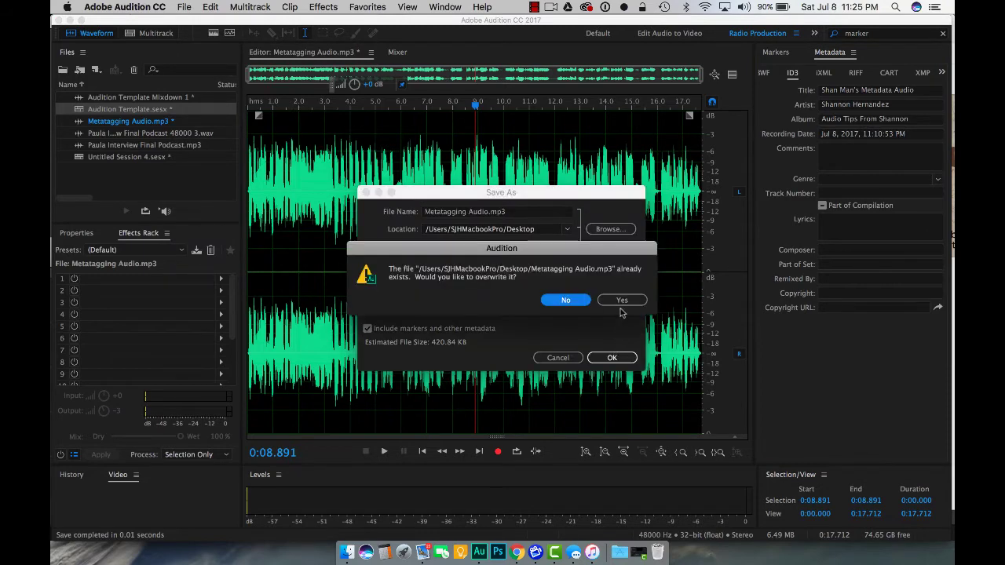
left_click(616, 298)
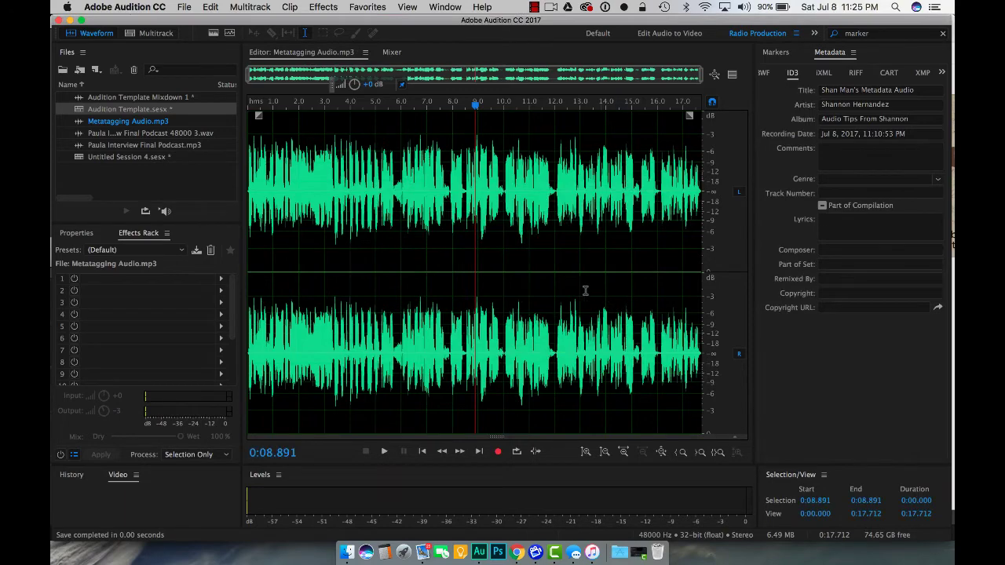
key("F11")
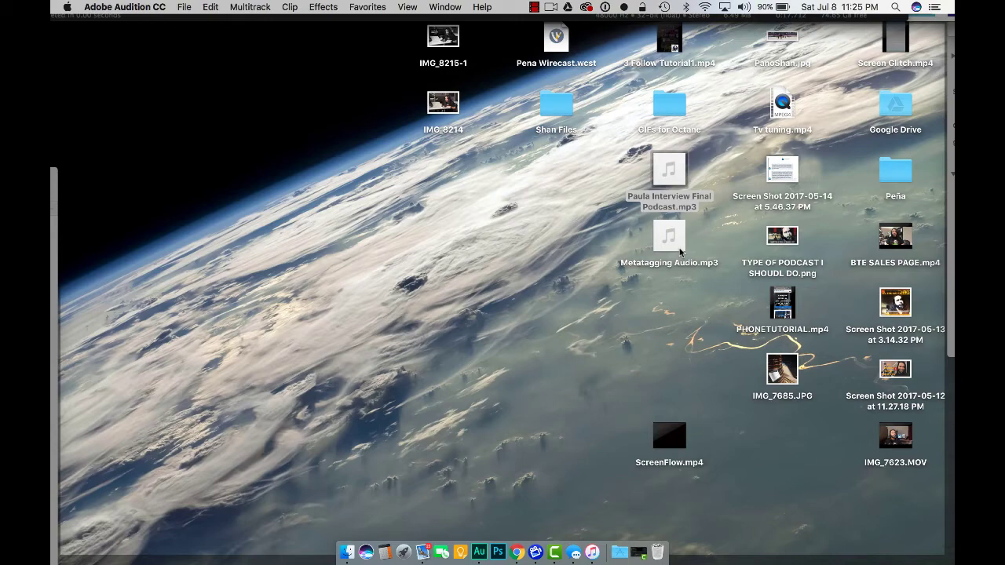
Step: Play Metatagging Audio.mp3 in iTunes to check its new title, artist and album
double_click(680, 250)
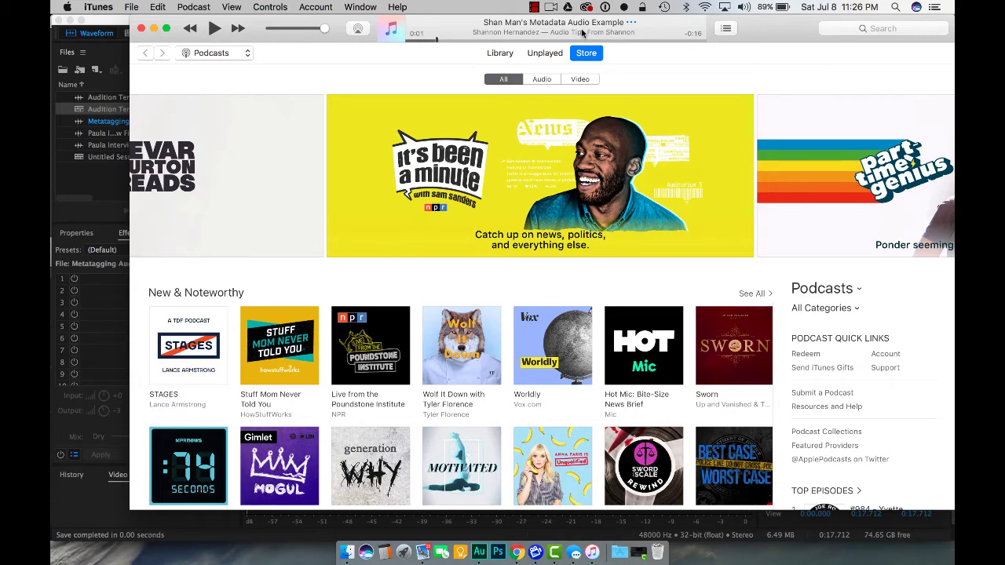
Step: Bring the Audition window with Metatagging Audio.mp3's filled-in metadata to the front
left_click(110, 200)
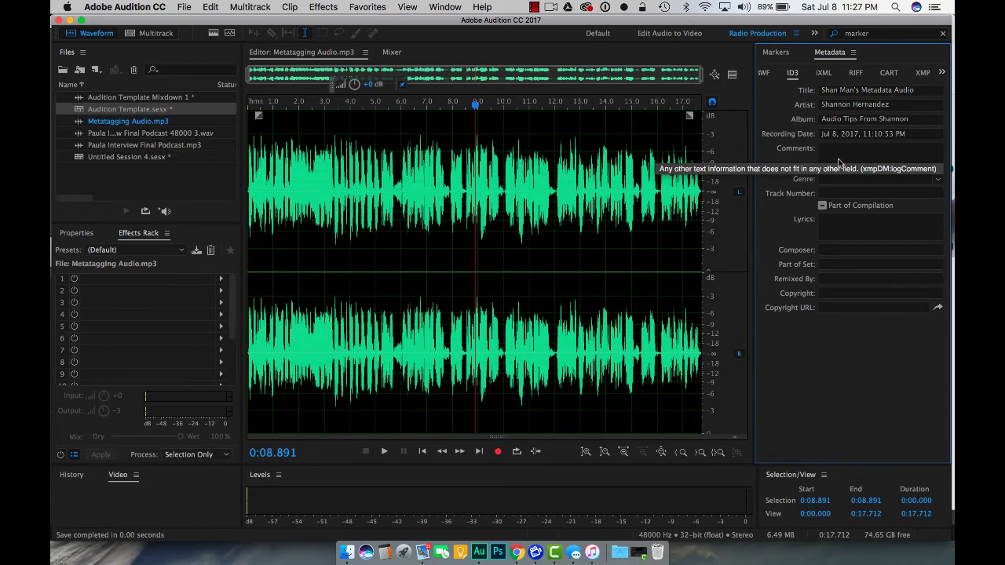
left_click(848, 118)
key("super+a")
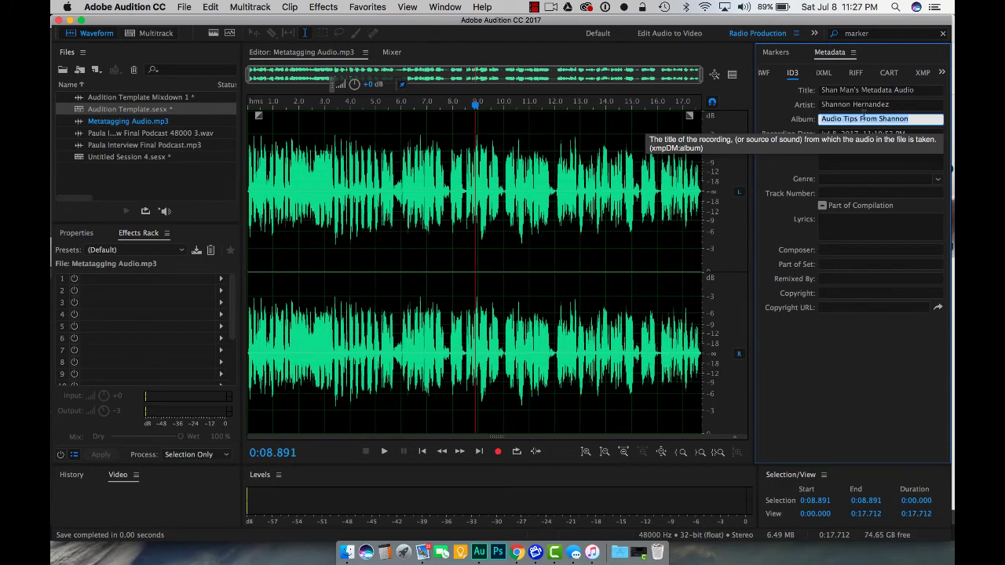
left_click(791, 169)
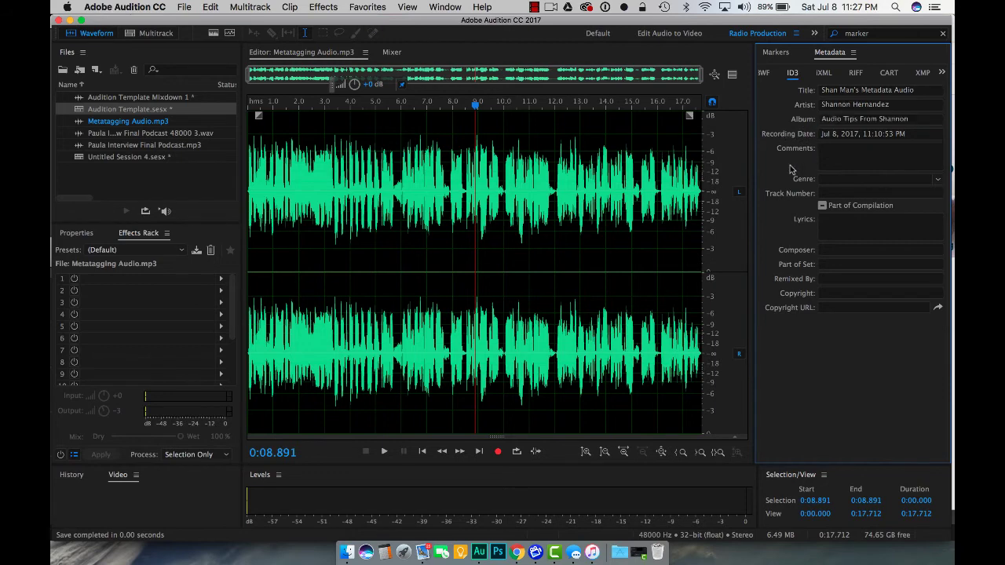